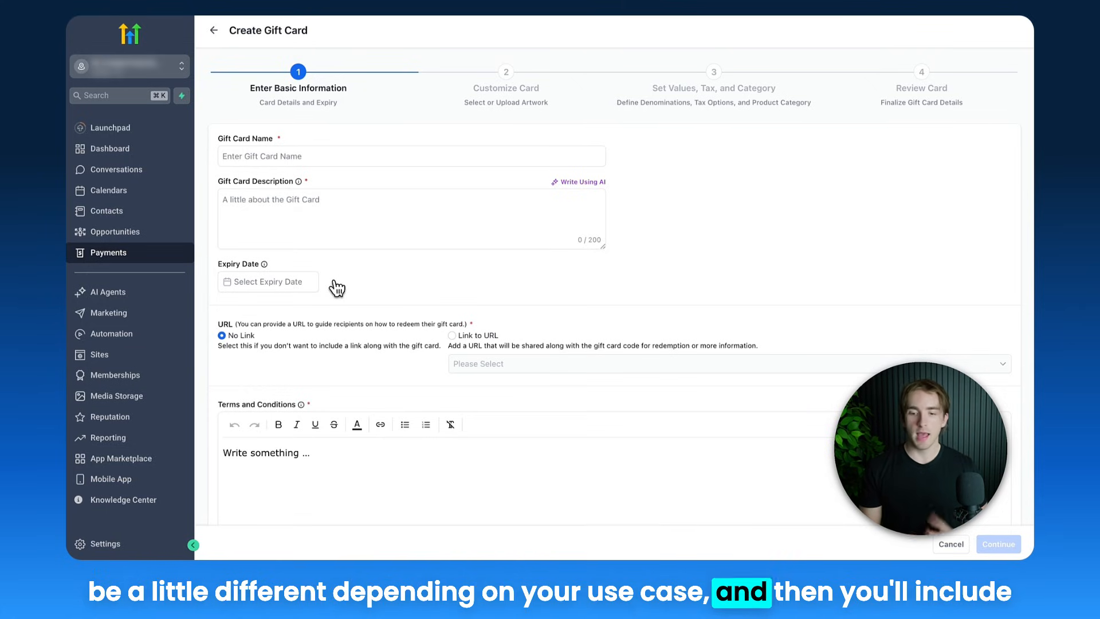
Review the remaining stages of the gift card creation form, and return to the gift card list without creating one
left_click_drag(465, 85, 579, 115)
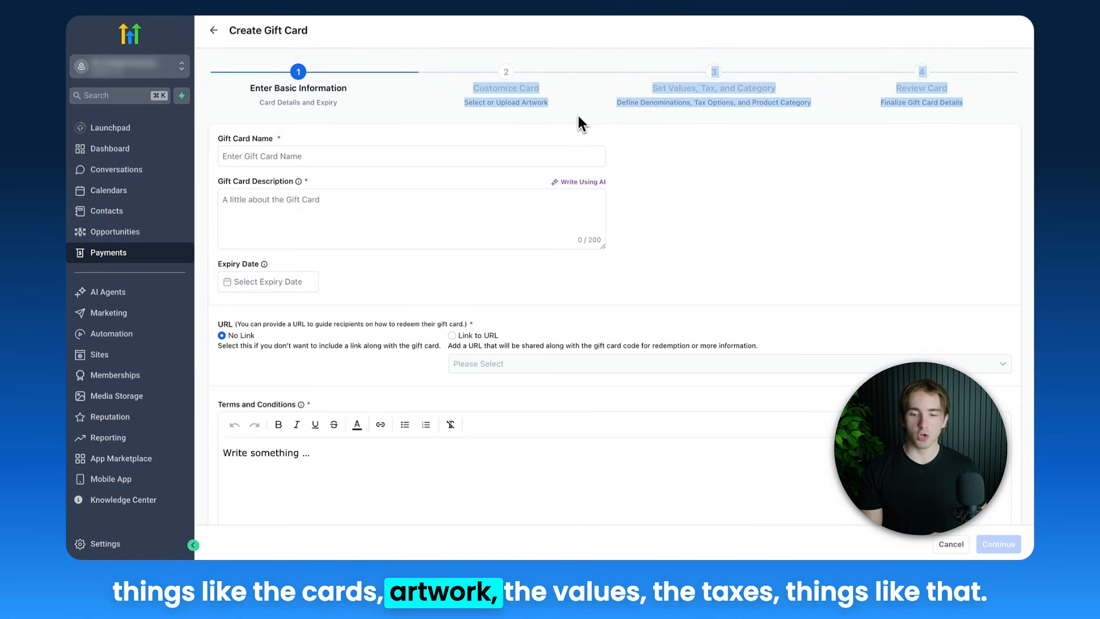
left_click_drag(652, 86, 834, 125)
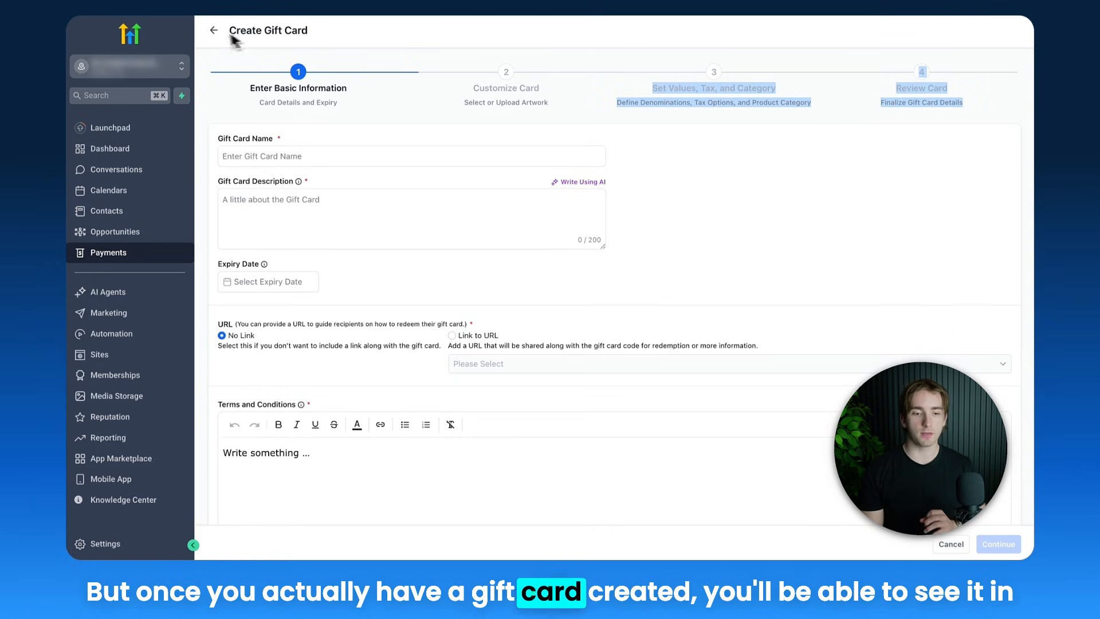
left_click(213, 31)
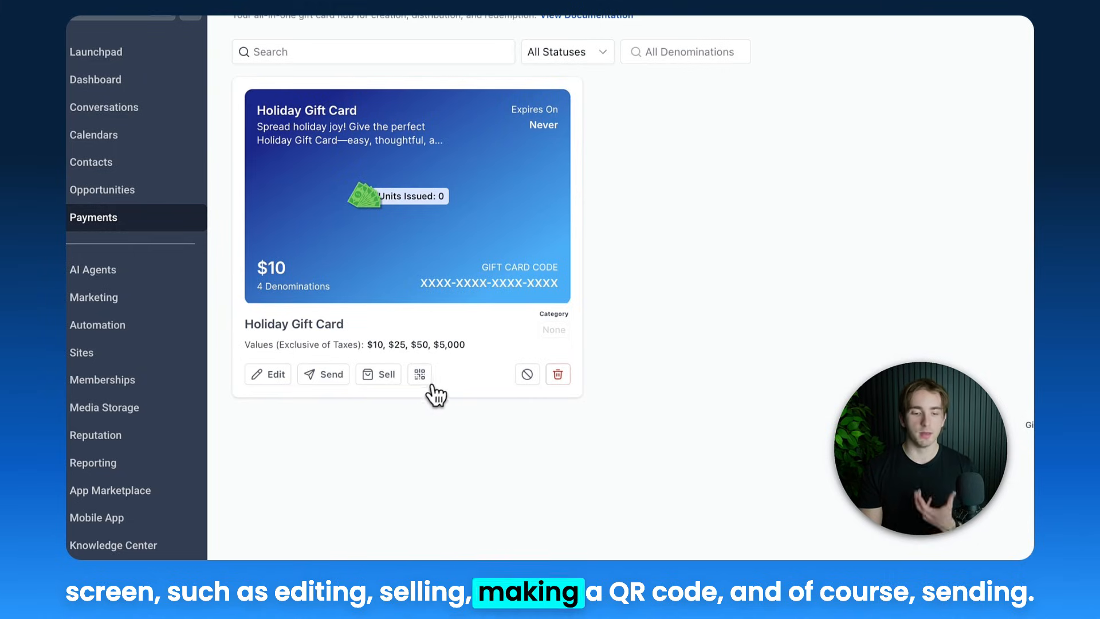
Start sending the Holiday Gift Card and select the test contact as the customer, continuing to the message stage
left_click(325, 377)
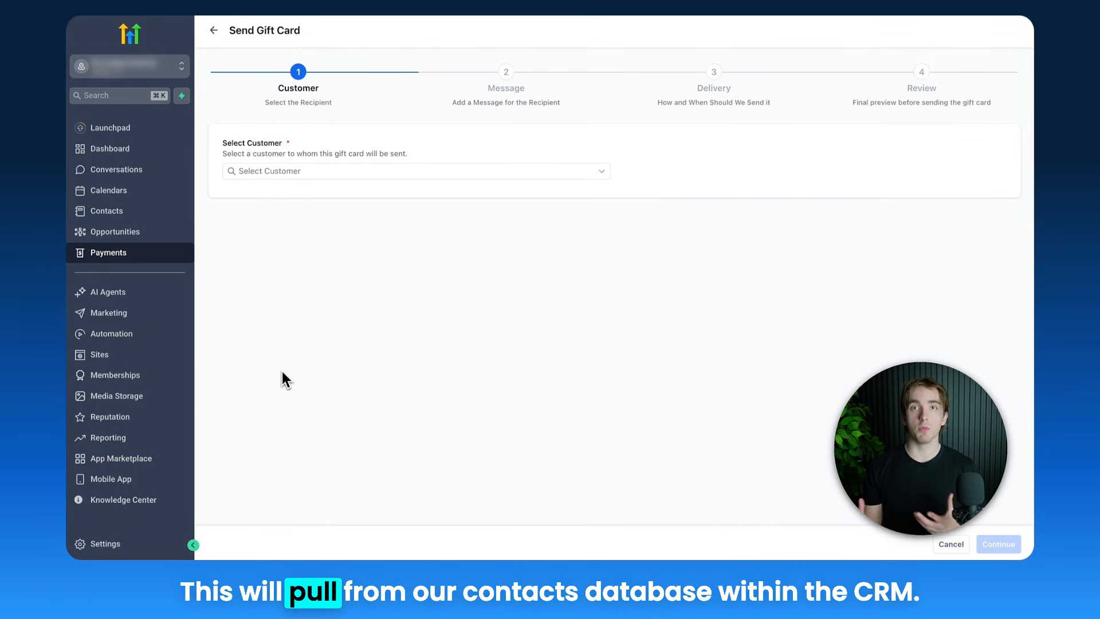
left_click(346, 183)
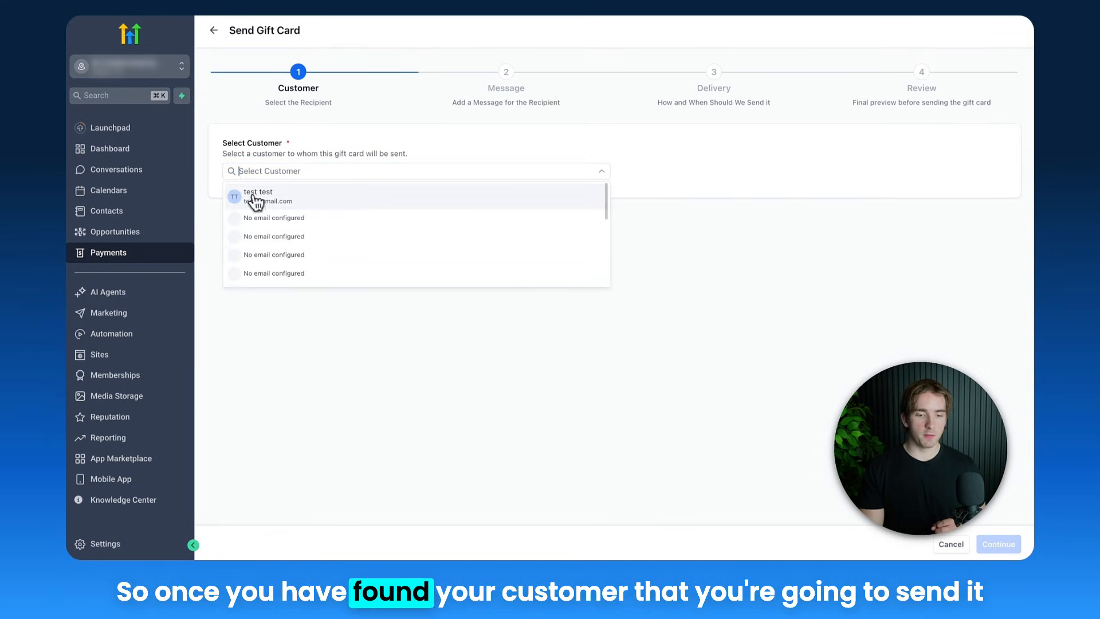
left_click(275, 201)
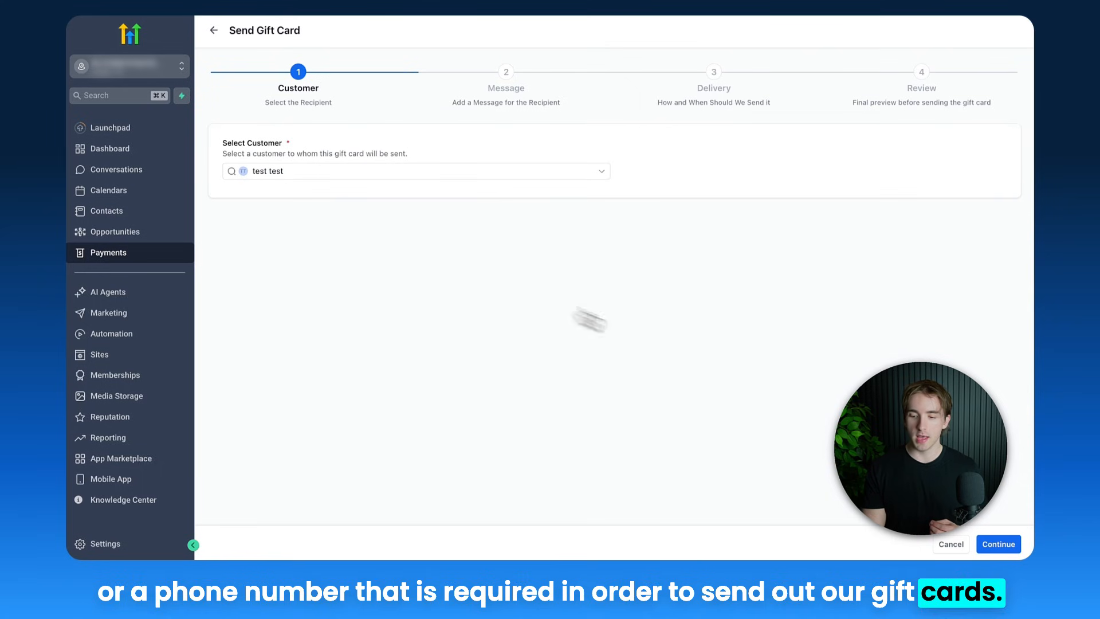
left_click(987, 546)
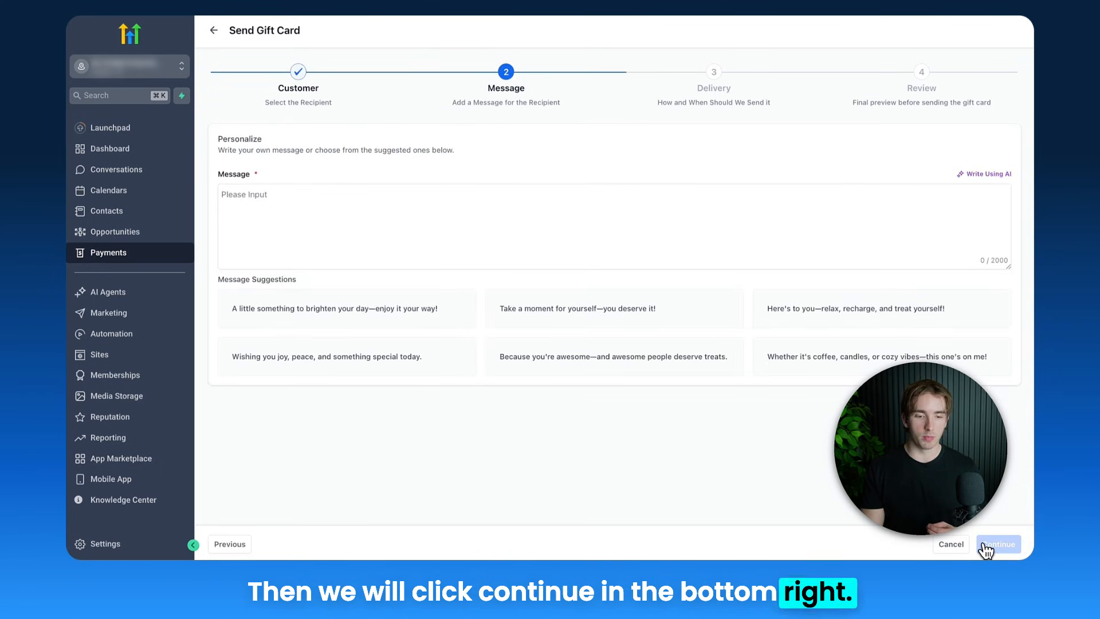
Generate a short personalized note for the Holiday Gift Card with the AI writer and read the prompt and reply
left_click(538, 248)
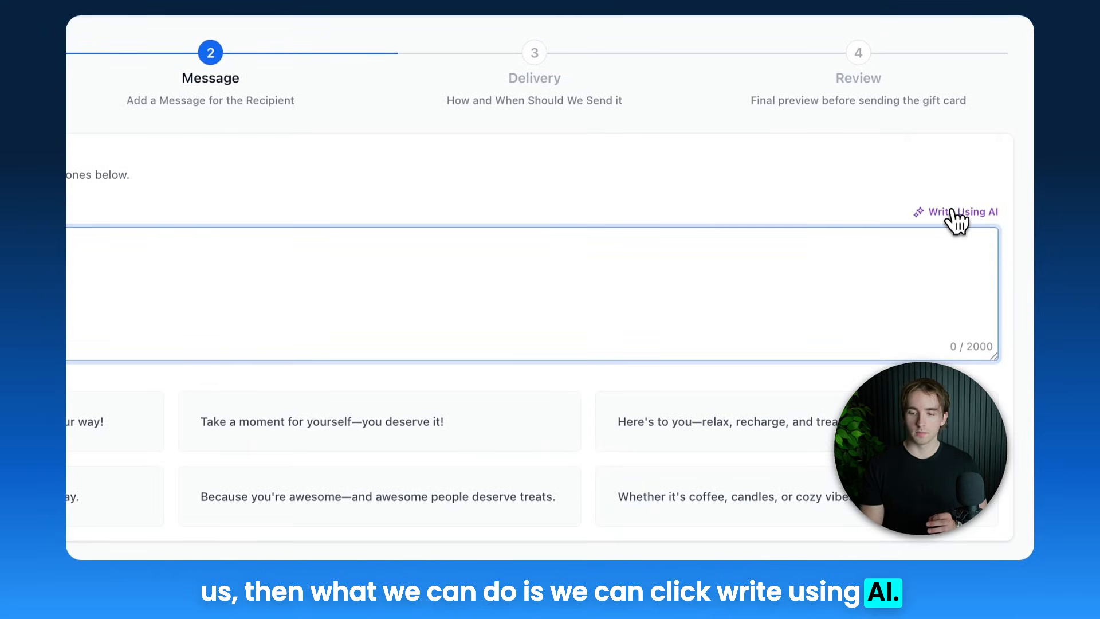
left_click(951, 211)
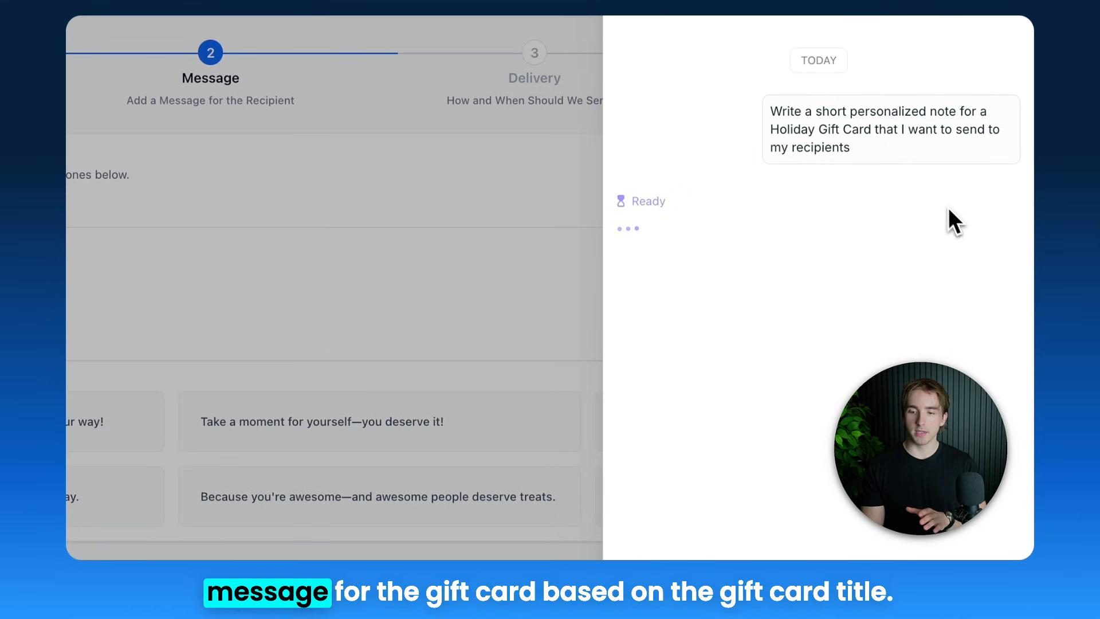
double_click(795, 129)
left_click_drag(795, 129, 854, 146)
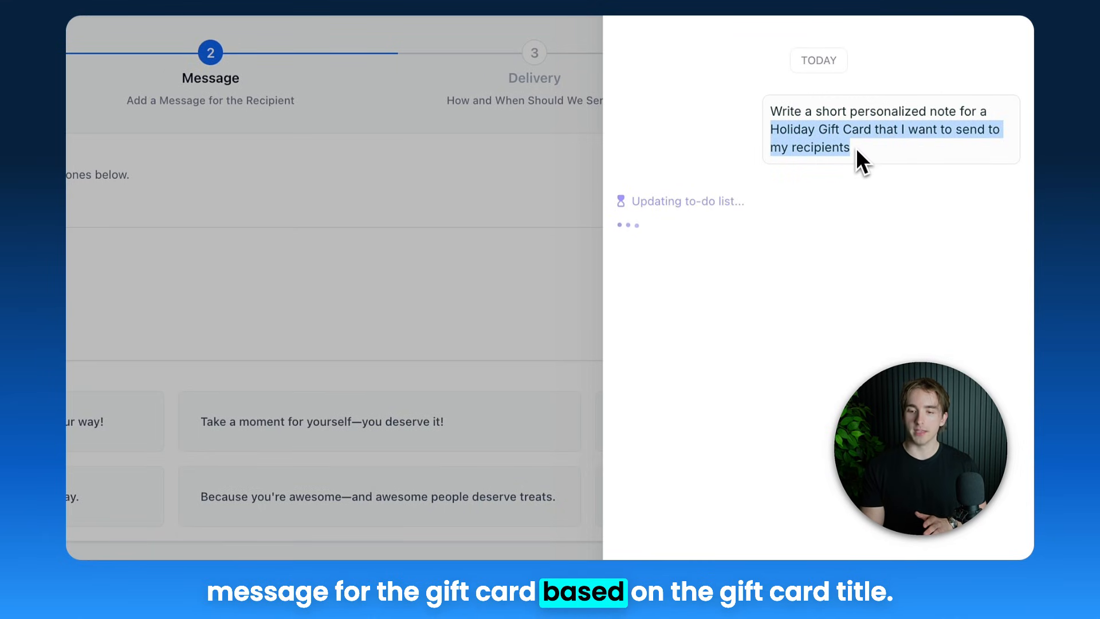
double_click(806, 130)
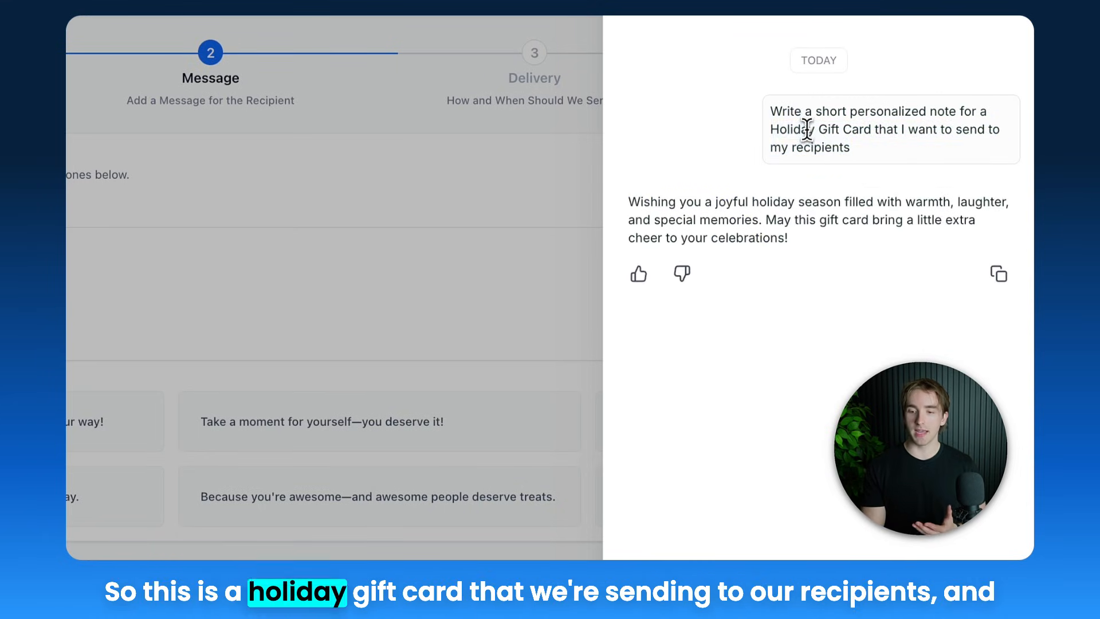
triple_click(860, 130)
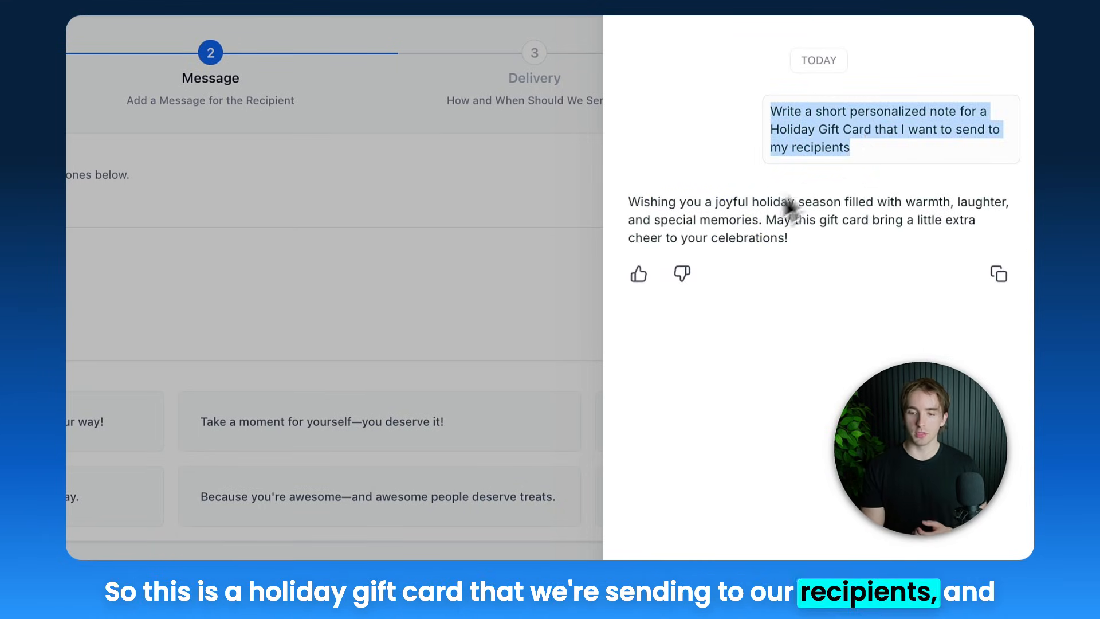
left_click(735, 221)
triple_click(735, 220)
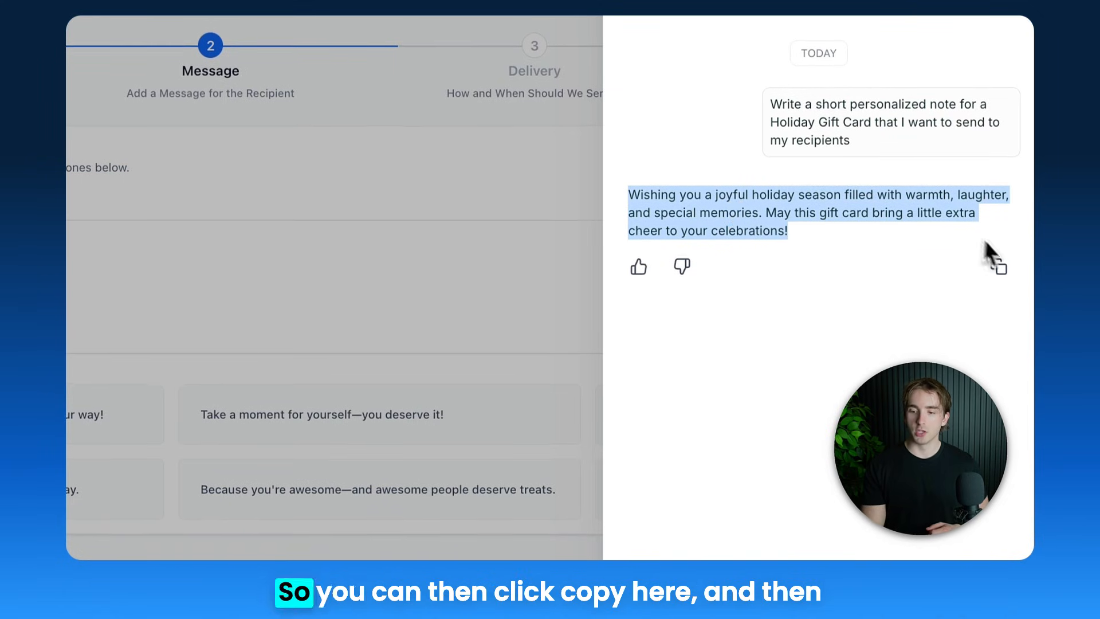
Copy the AI-generated holiday note and paste it in as the gift card's message
left_click(1001, 268)
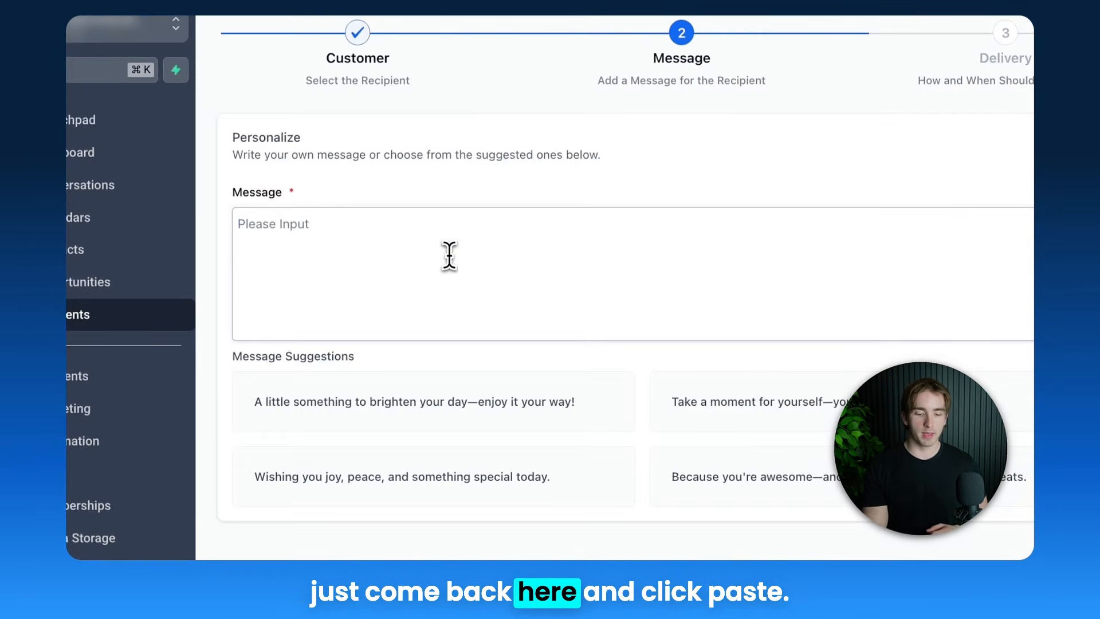
left_click(450, 255)
key("super+v")
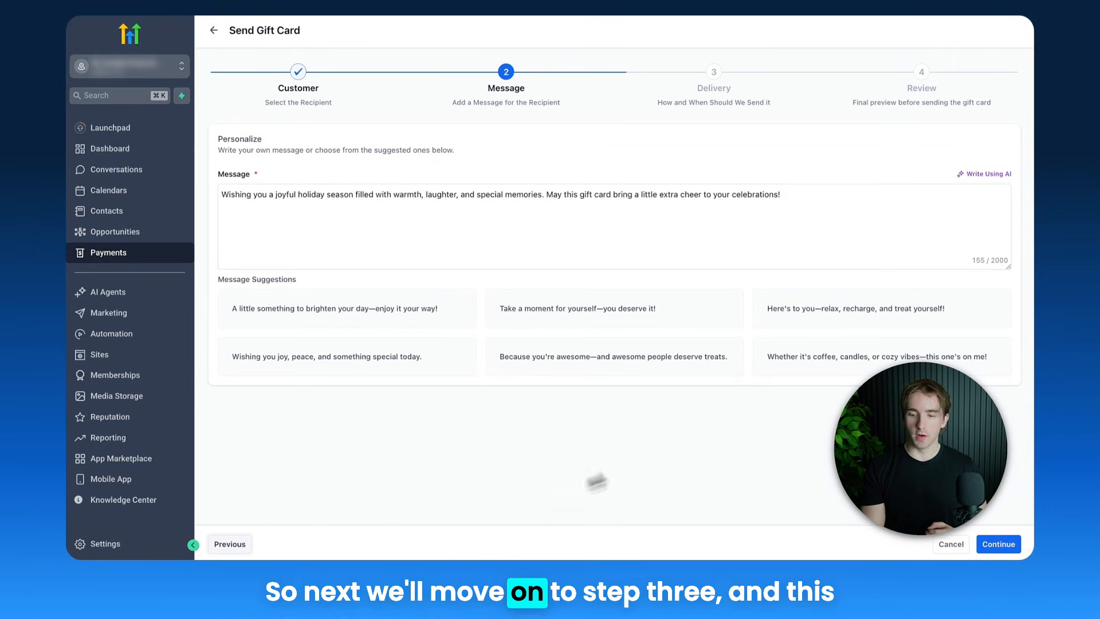
Continue to the delivery stage and set the gift card value to $10
left_click(998, 544)
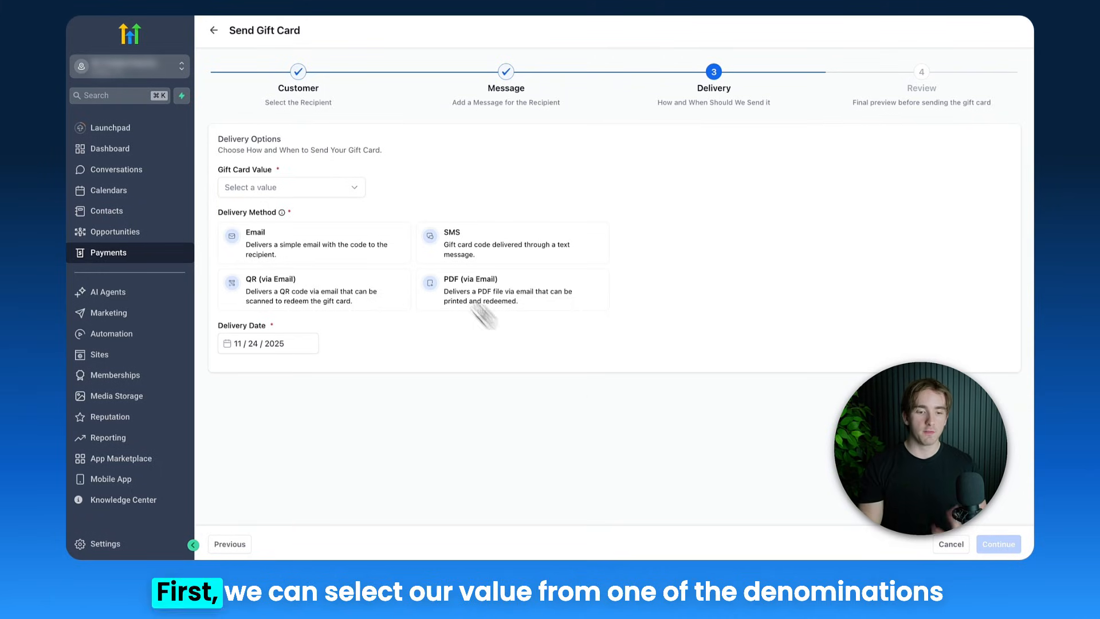
left_click(313, 192)
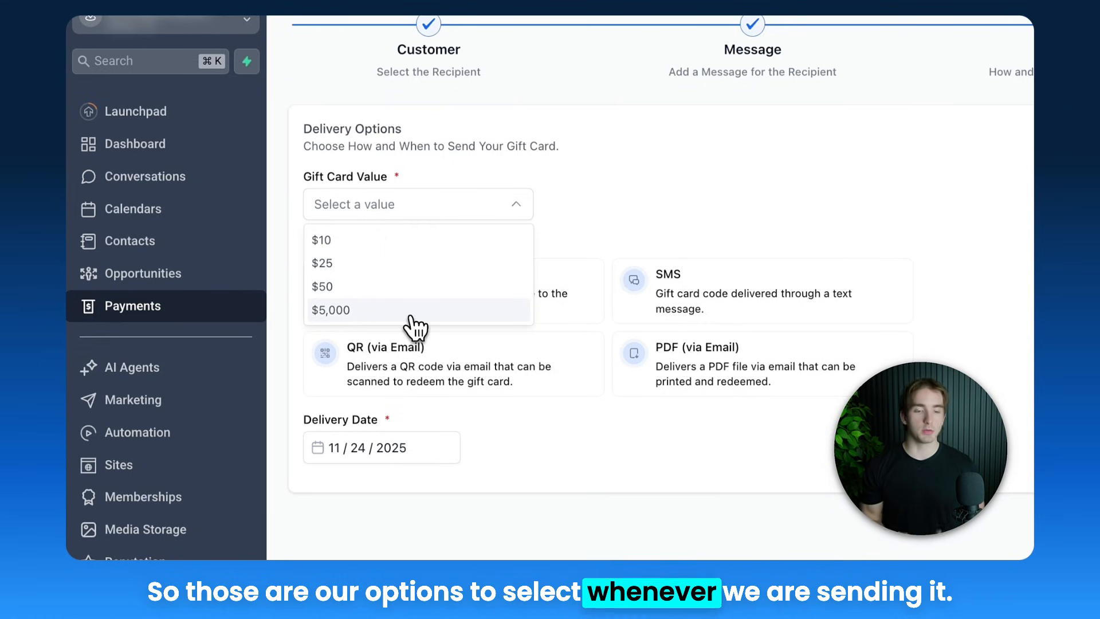
left_click(389, 240)
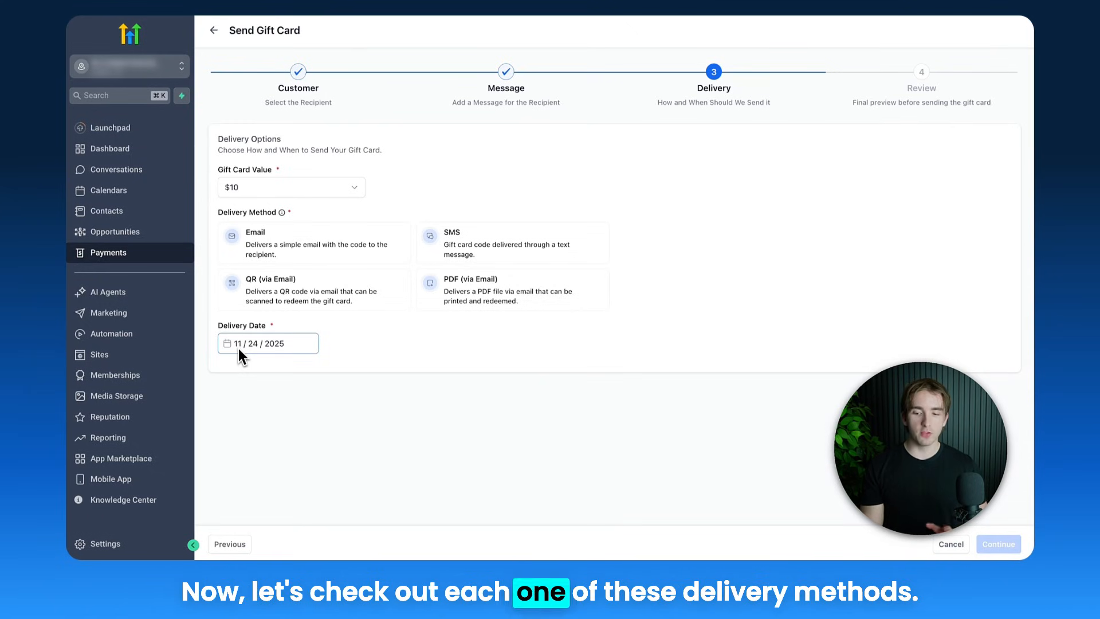
Choose Email as the delivery method and examine the email preview, including its code, message and terms
left_click(318, 258)
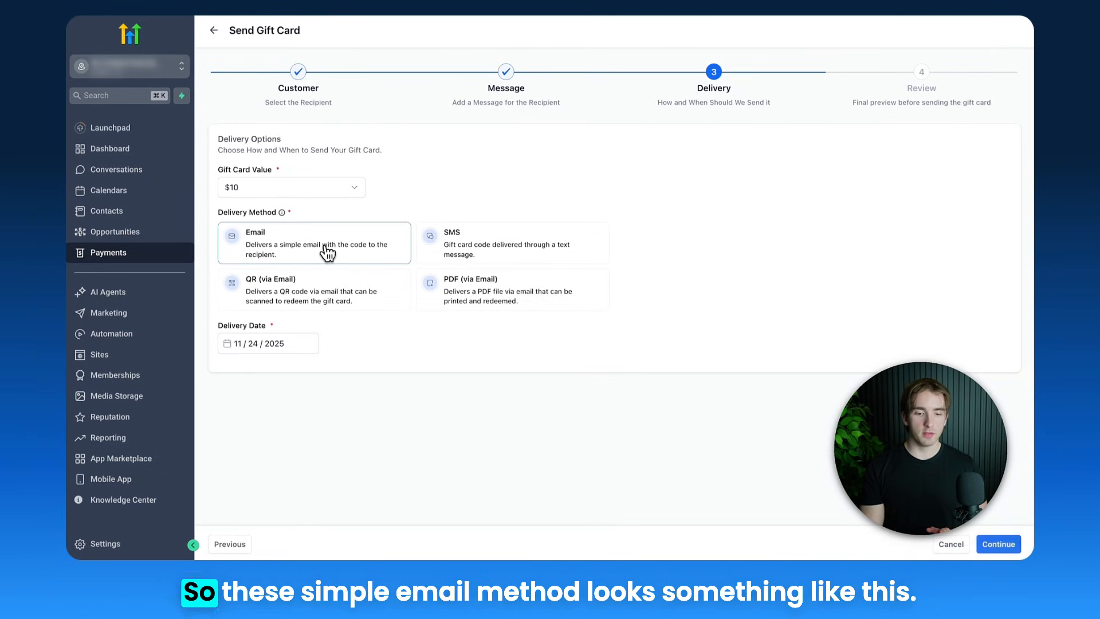
left_click(999, 544)
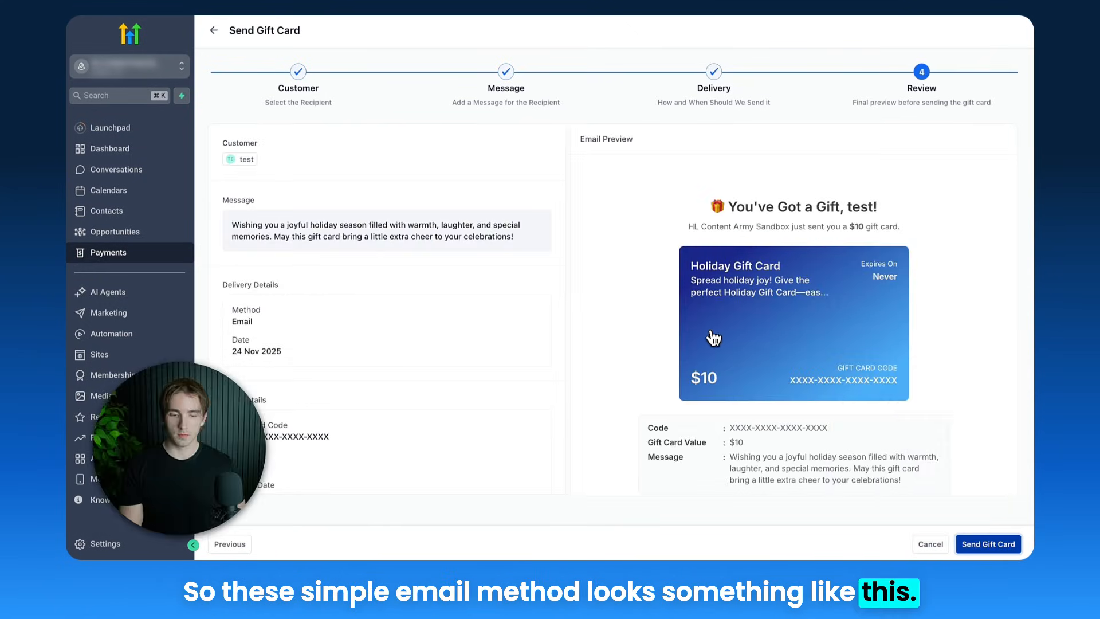
scroll(713, 338, "down", 1)
scroll(713, 338, "up", 1)
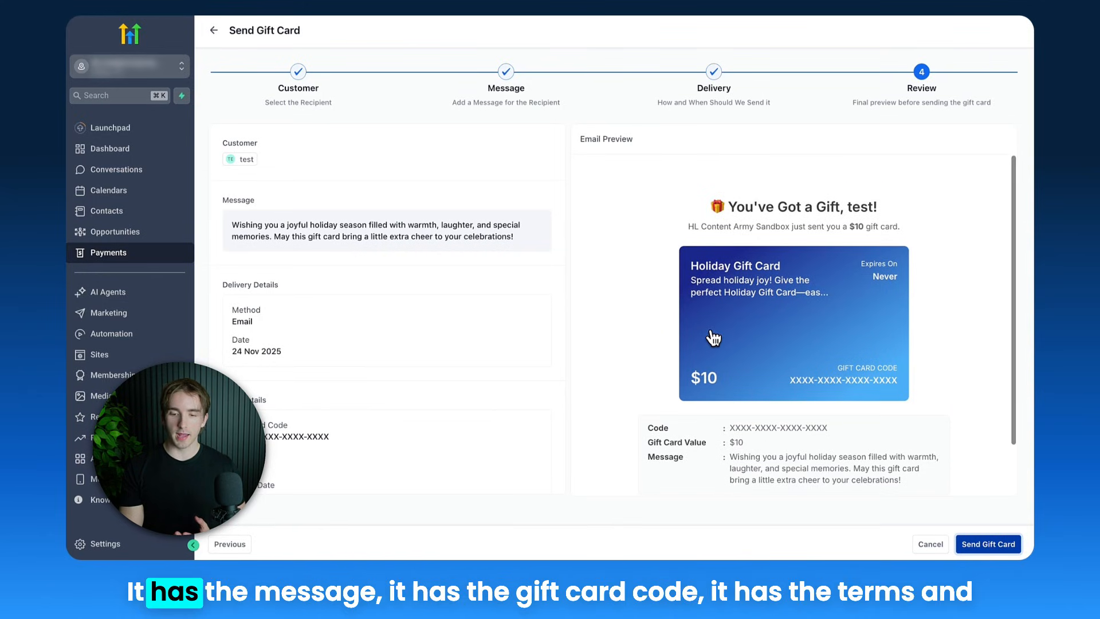
scroll(713, 338, "down", 1)
triple_click(766, 370)
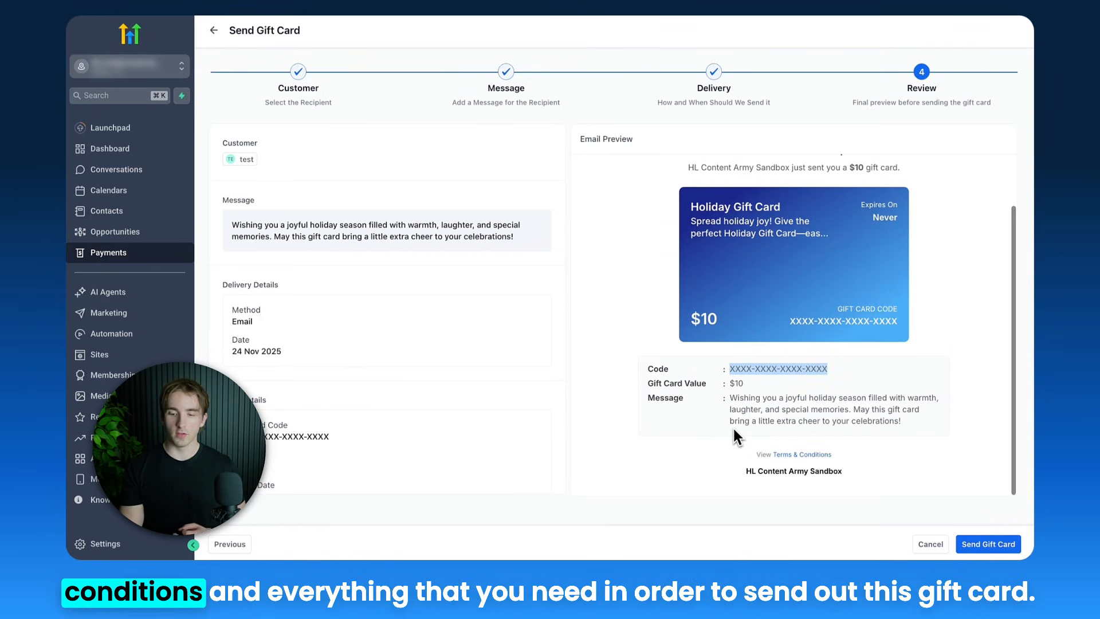
scroll(733, 429, "up", 1)
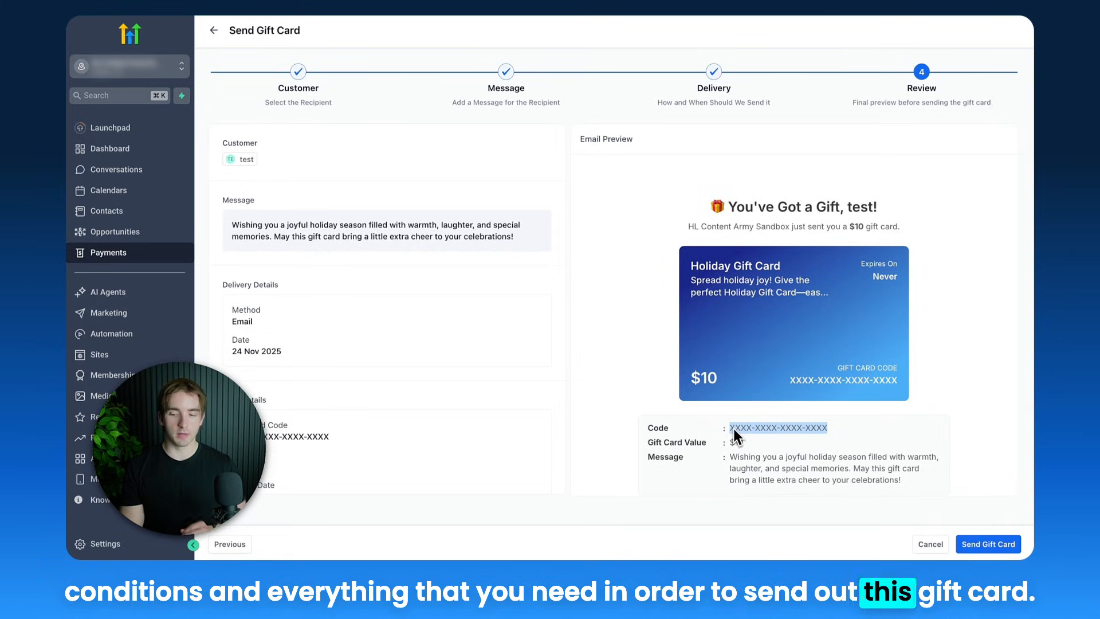
Return to the delivery options, choose SMS and preview the text message version of the gift card
left_click(246, 546)
left_click(473, 245)
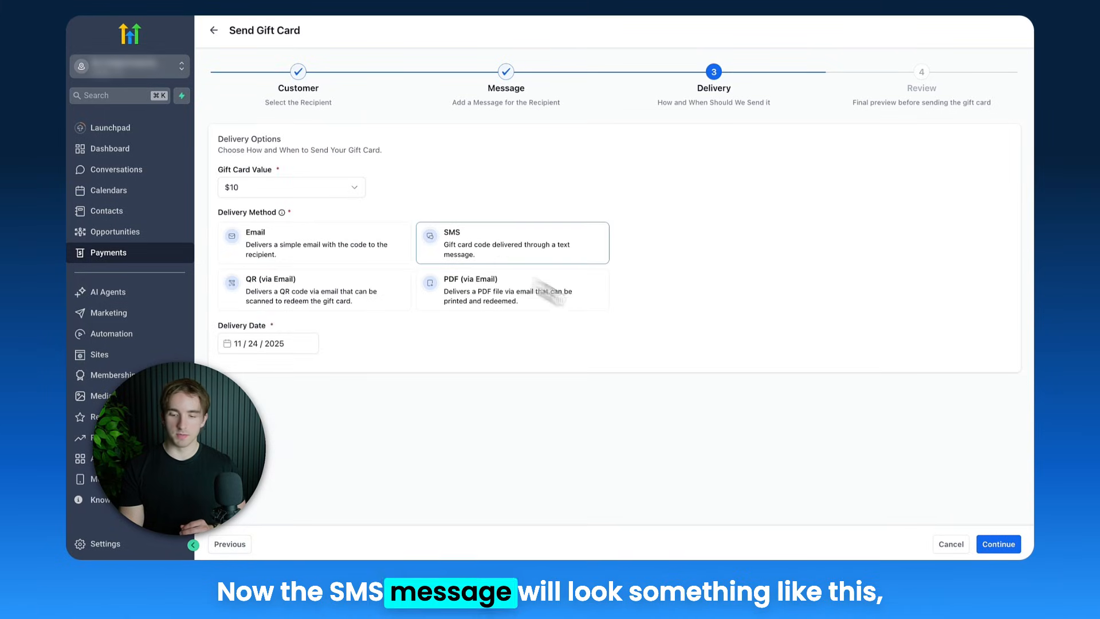
left_click(995, 545)
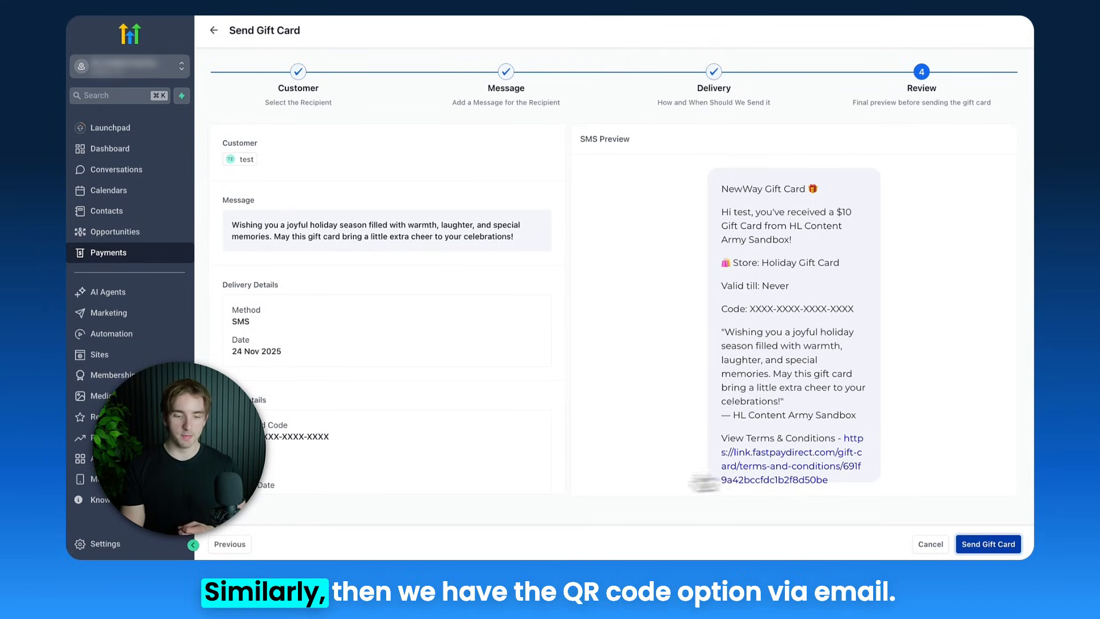
Switch the delivery method to QR (via Email) and look through the QR code preview
left_click(231, 546)
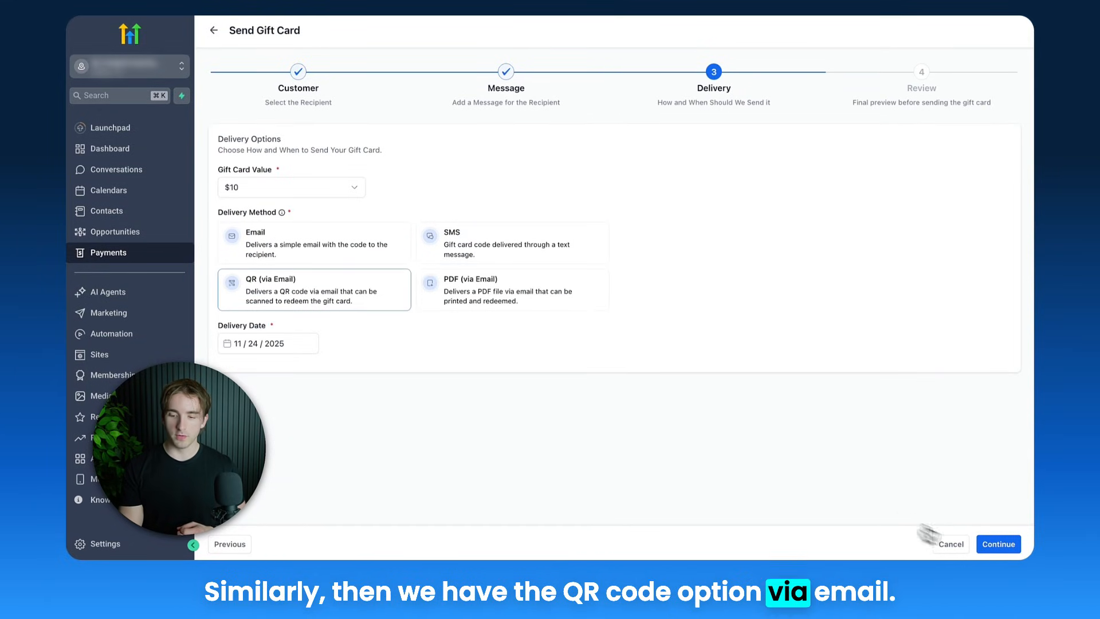
left_click(997, 544)
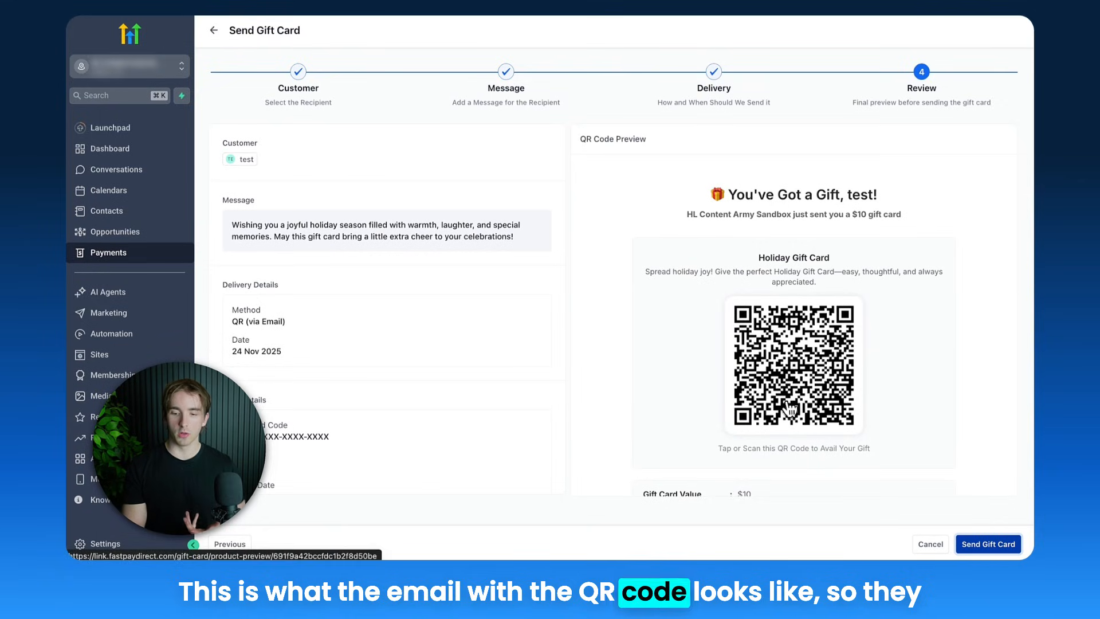
scroll(790, 389, "down", 2)
scroll(784, 372, "up", 2)
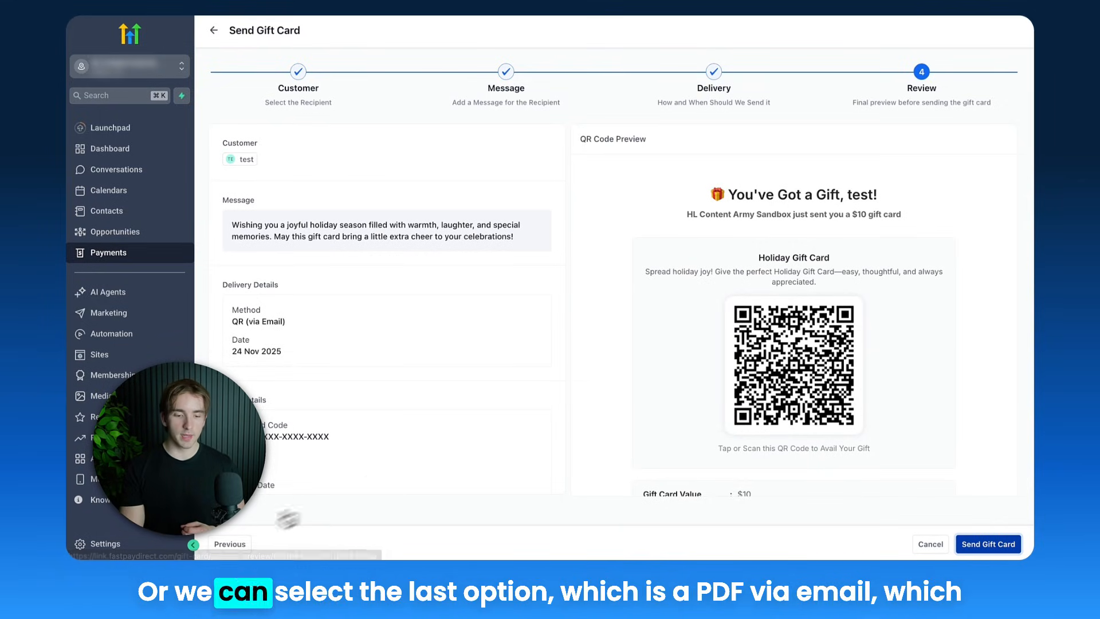
Change the delivery method to PDF (via Email) and send the gift card to the customer
left_click(229, 543)
left_click(510, 308)
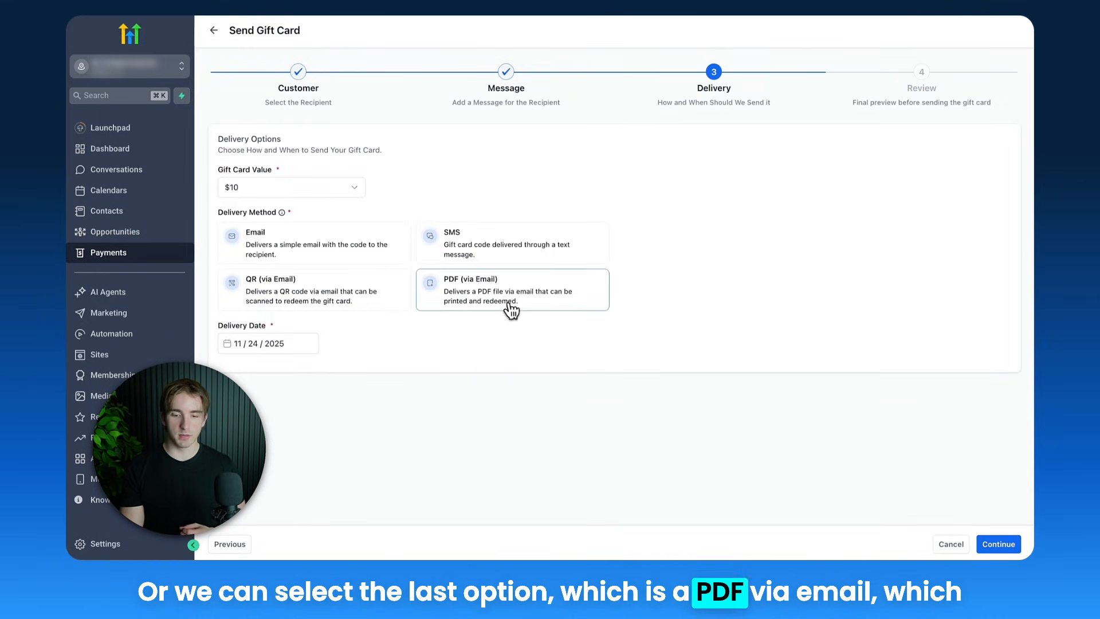
left_click(998, 544)
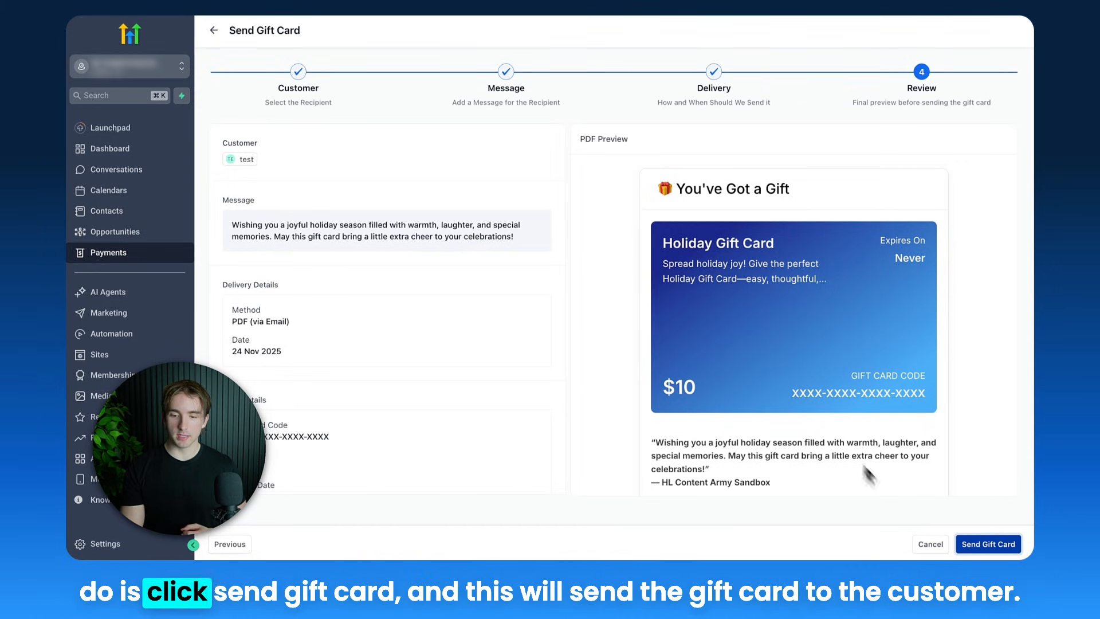
left_click(1007, 545)
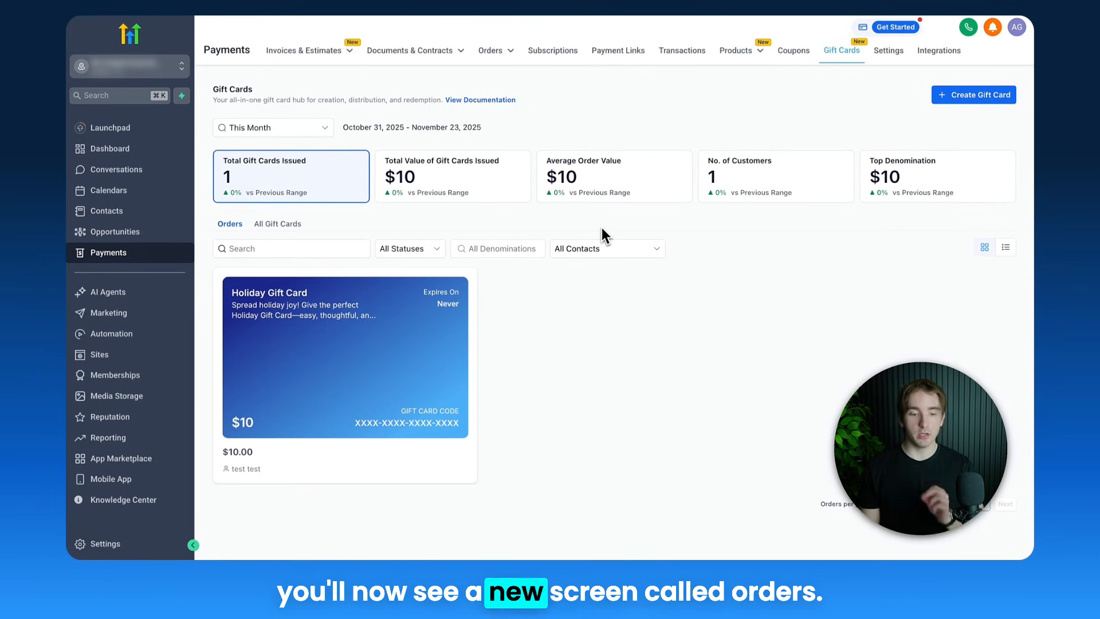
Check the Holiday Gift Card under all gift cards, and open its order from the orders list
left_click(272, 228)
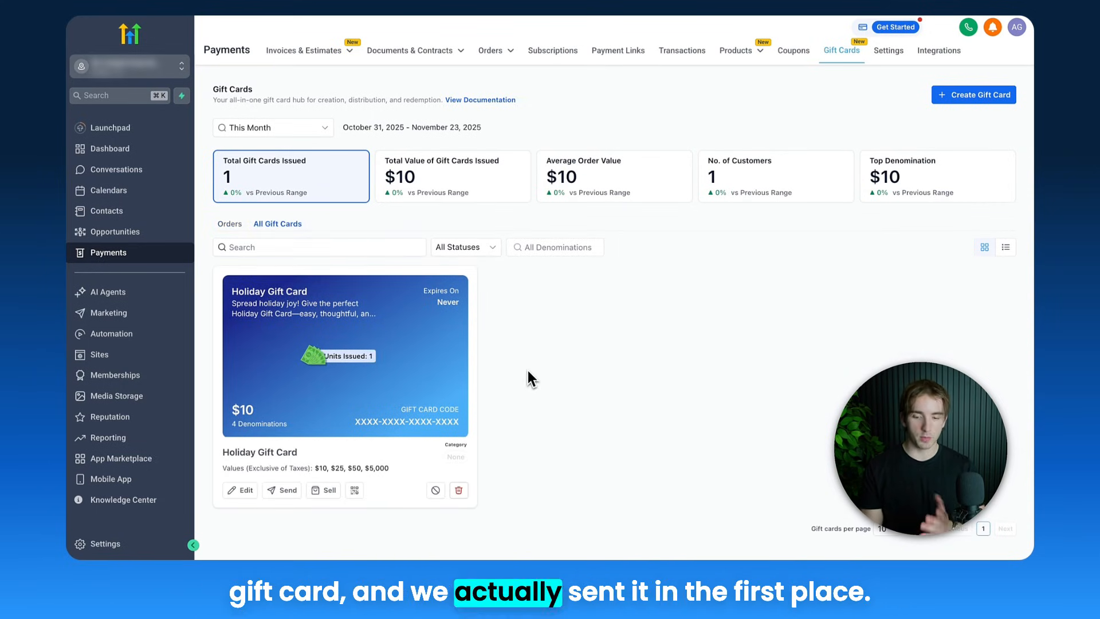
left_click(232, 224)
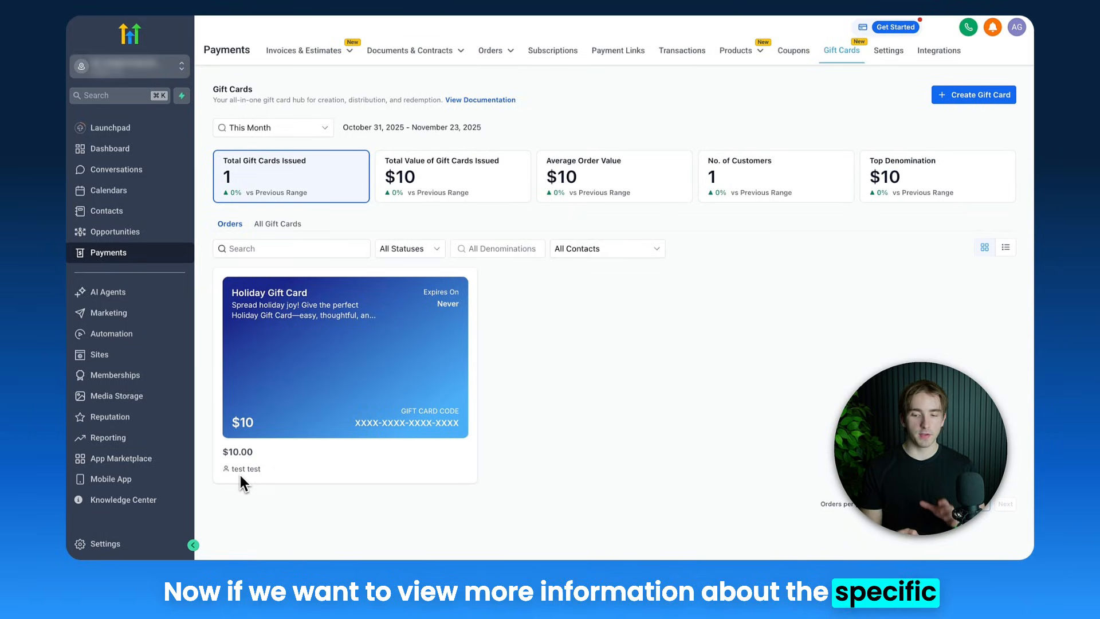
left_click(343, 358)
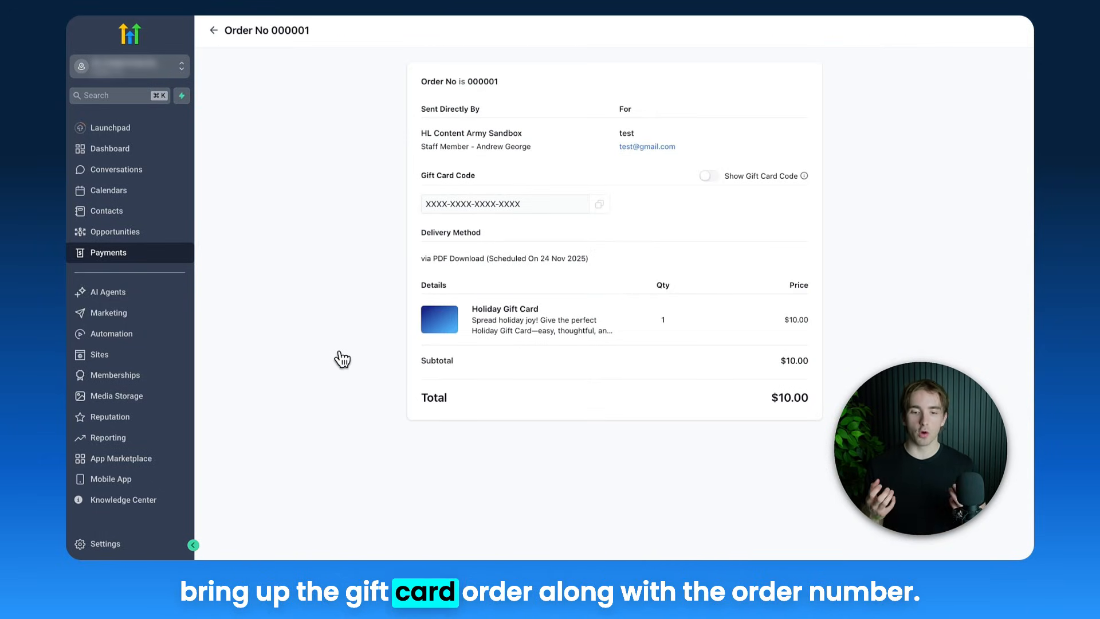
Examine the order's number, sender, recipient and scheduled delivery method
double_click(479, 81)
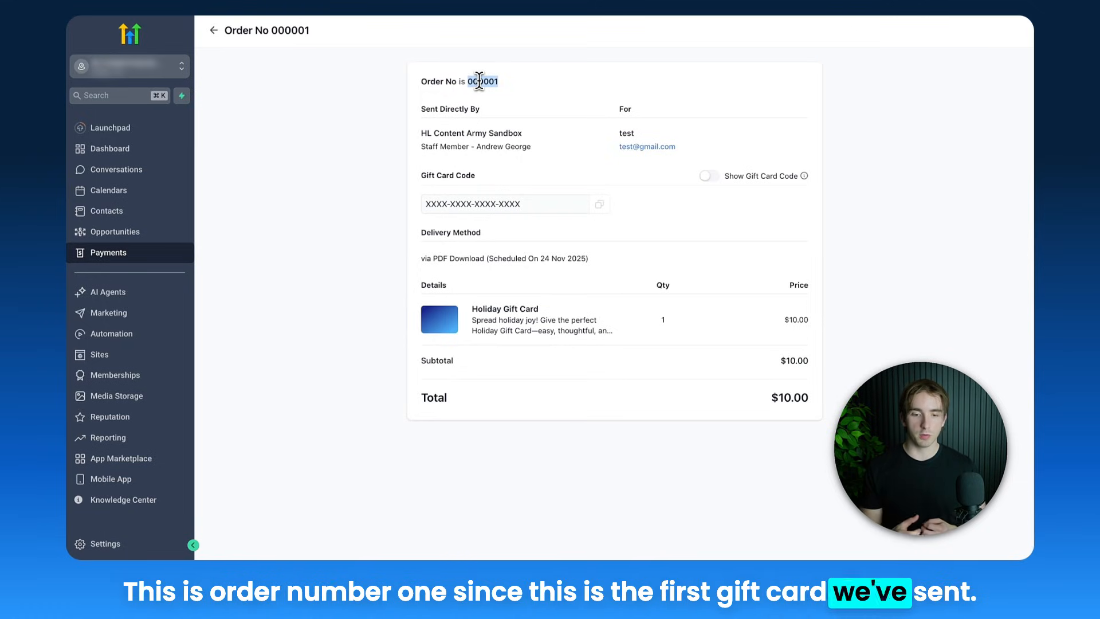
left_click(485, 147)
triple_click(485, 147)
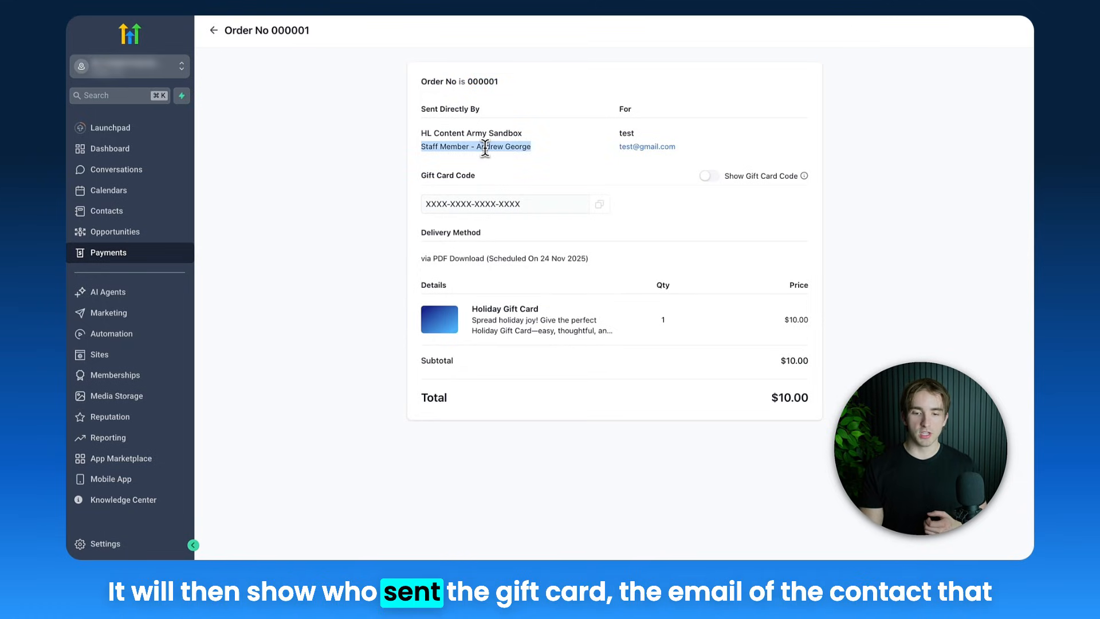
left_click_drag(669, 163, 500, 143)
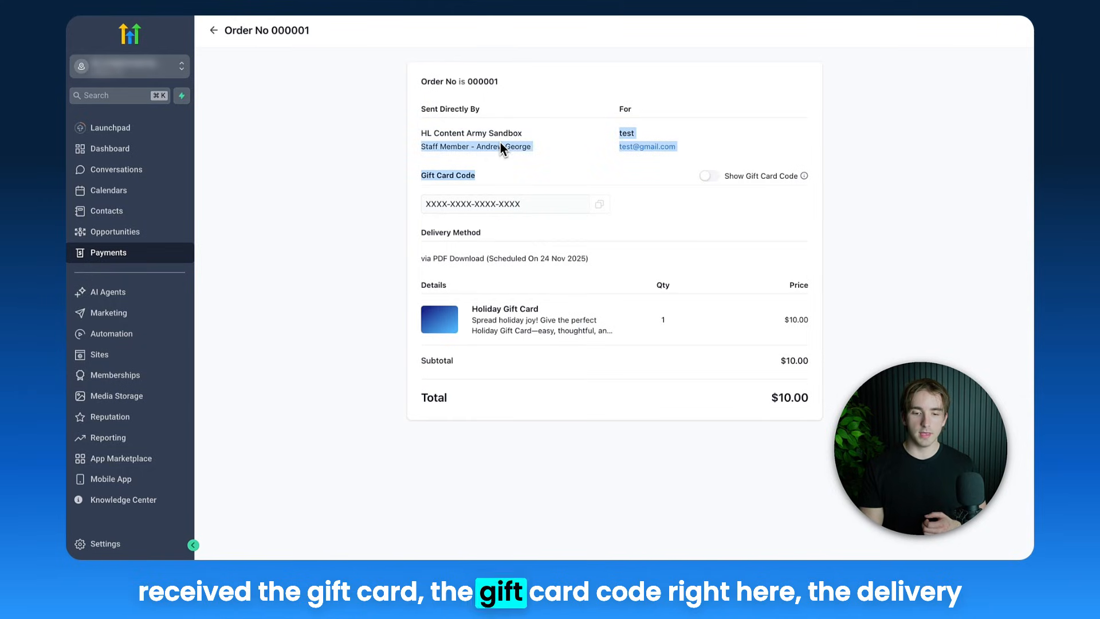
left_click(500, 142)
double_click(507, 257)
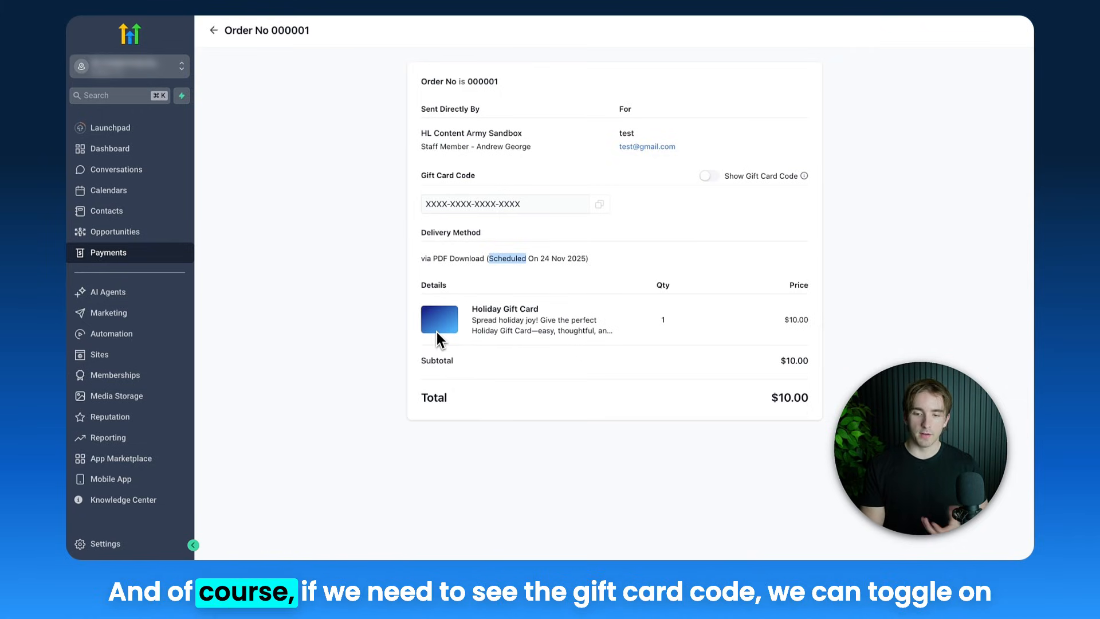
Reveal the order's gift card code, hide it again and read the help text for the Show Gift Card Code option
left_click(709, 177)
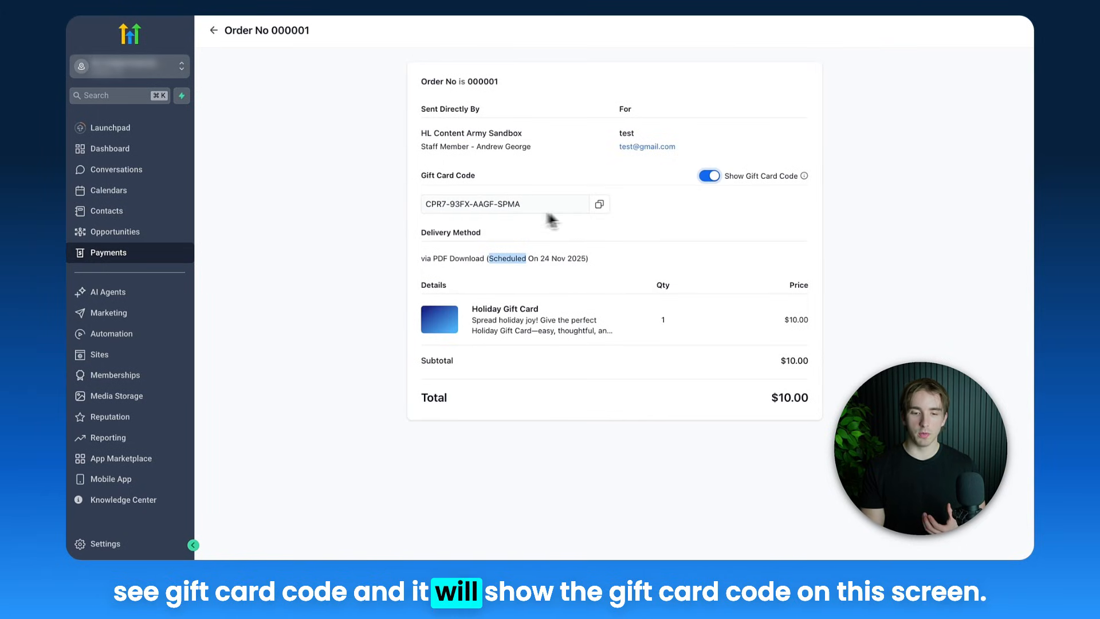
left_click(709, 177)
mouse_move(803, 179)
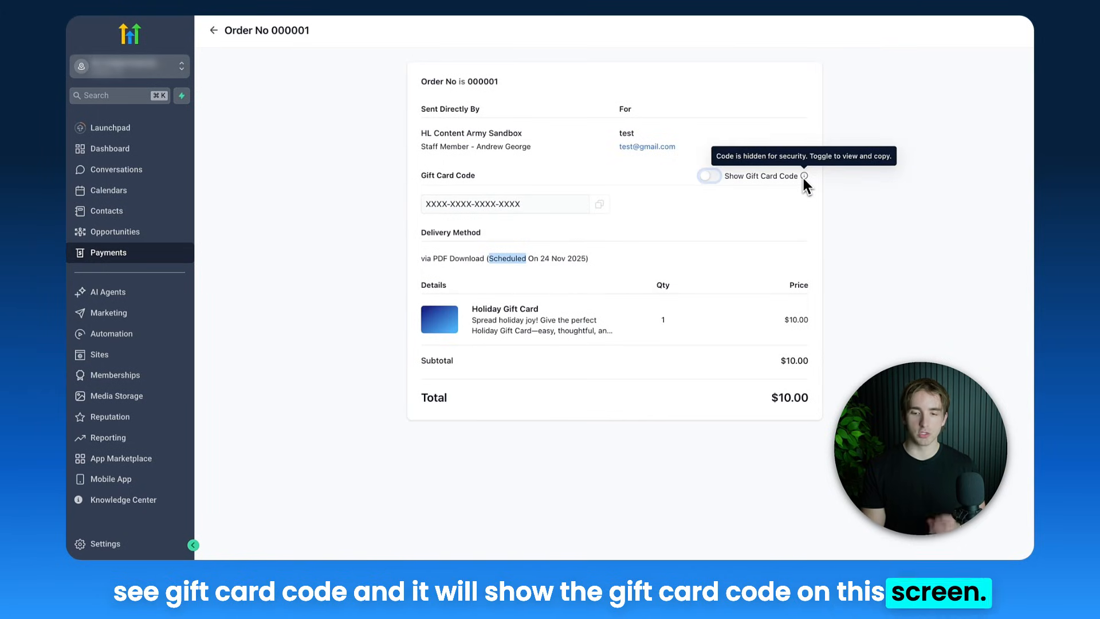